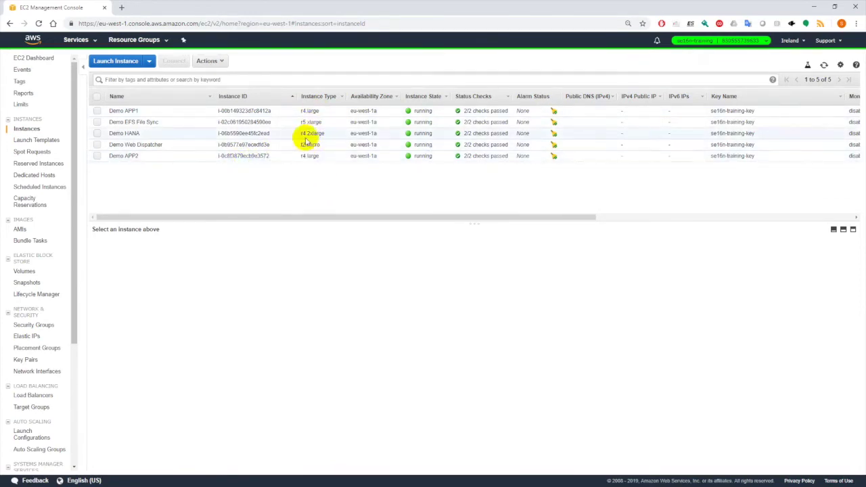
# Examine the details of the Demo HANA, Demo Web Dispatcher, Demo APP1 and Demo APP2 instances in turn.
pyautogui.moveTo(118, 133); pyautogui.dragTo(144, 139)
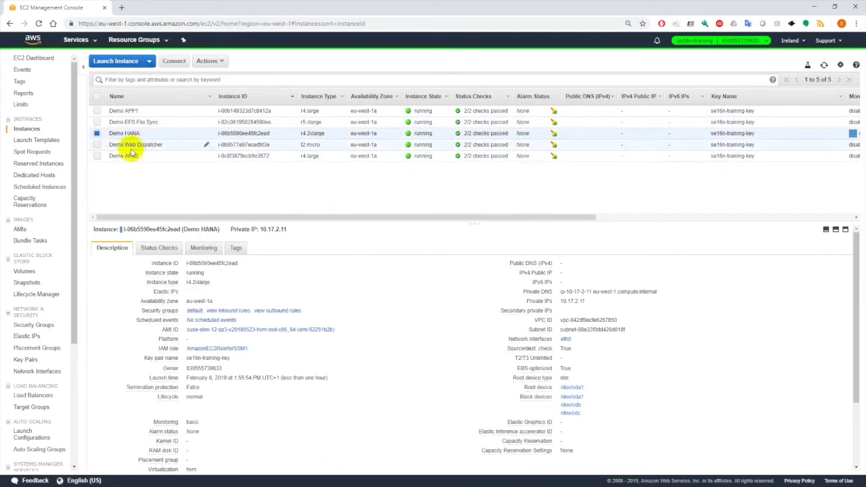
pyautogui.click(142, 144)
pyautogui.click(114, 111)
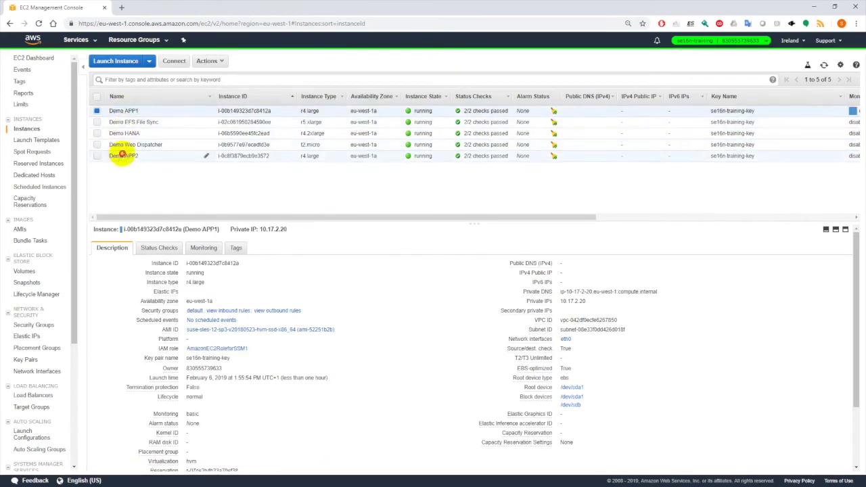
pyautogui.click(121, 155)
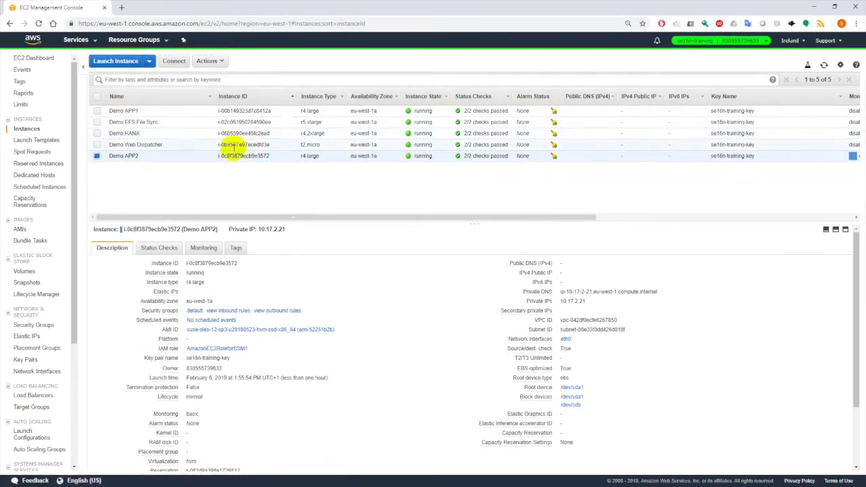
# Switch to the US East (N. Virginia) region and examine the Demo HANA DR instance's type and zone.
pyautogui.click(790, 41)
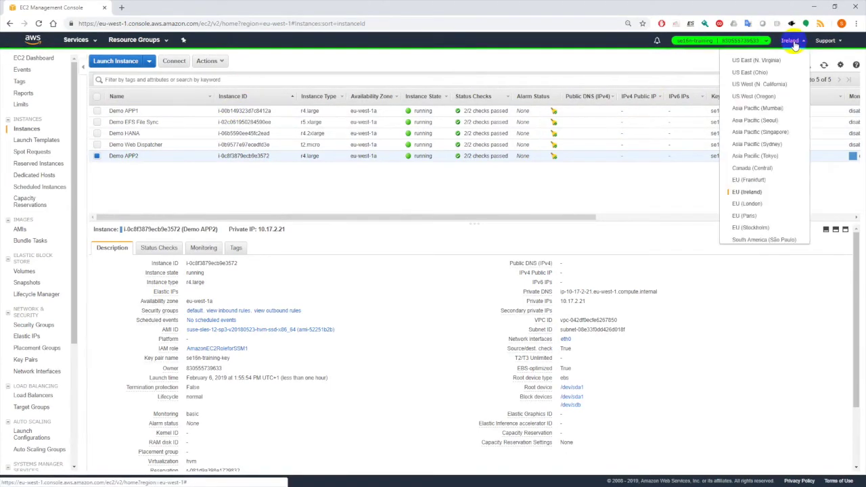
pyautogui.click(754, 62)
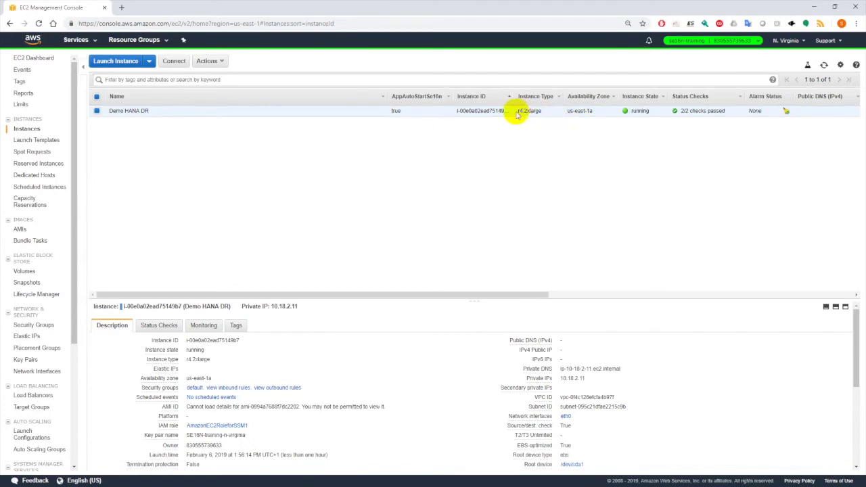
pyautogui.moveTo(517, 110); pyautogui.dragTo(569, 132)
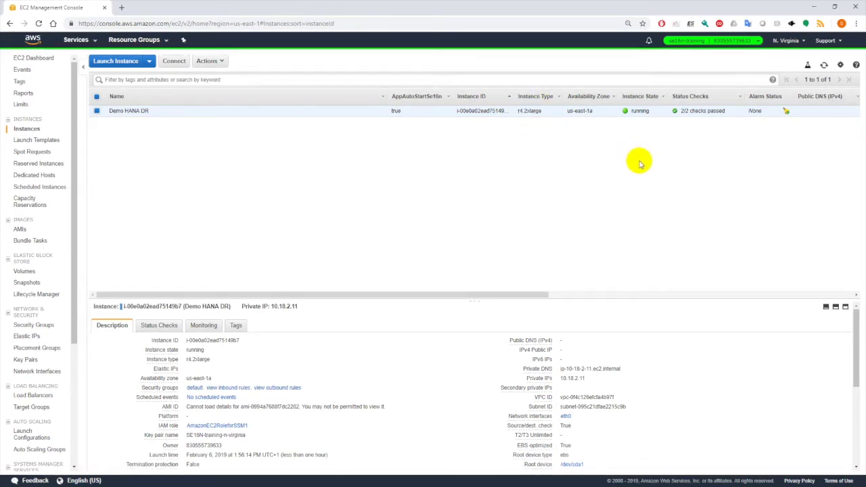
pyautogui.click(786, 40)
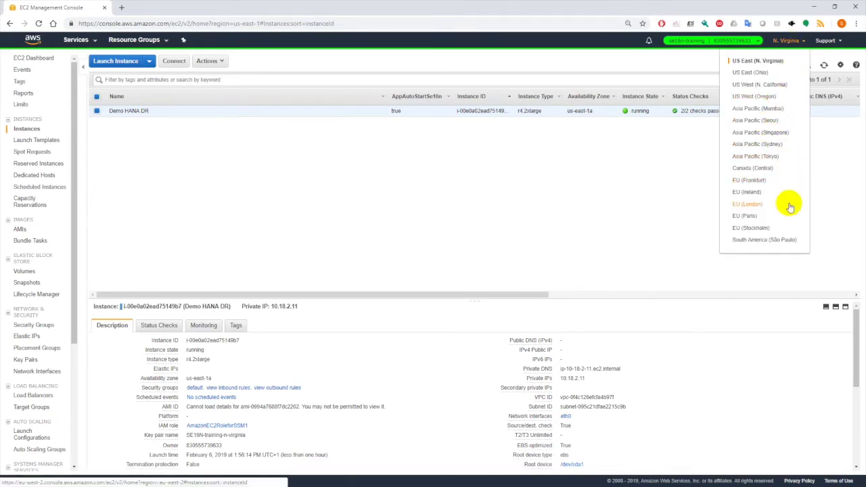
pyautogui.click(193, 121)
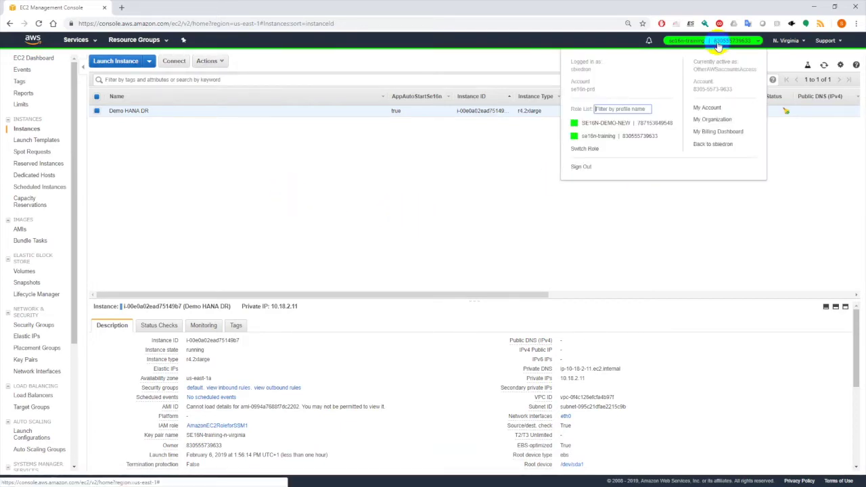
# Stop all five demo instances in the EU (Ireland) region: APP1, EFS File Sync, HANA, Web Dispatcher and APP2.
pyautogui.moveTo(788, 43)
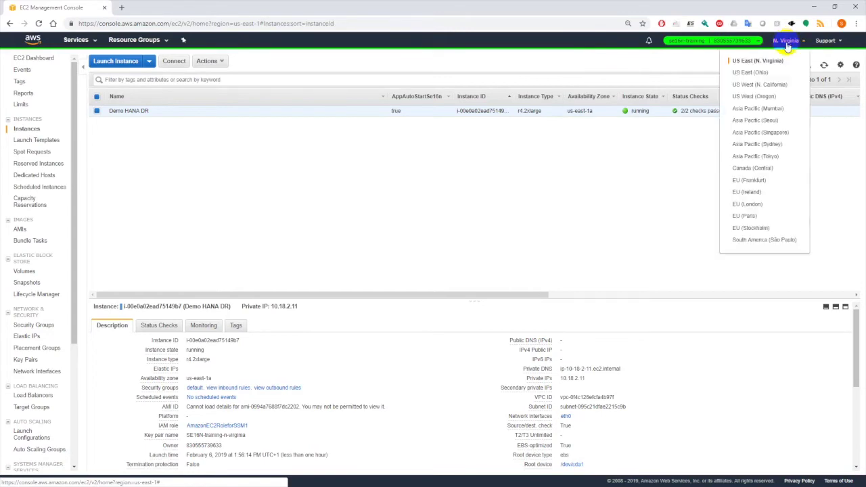
pyautogui.click(757, 193)
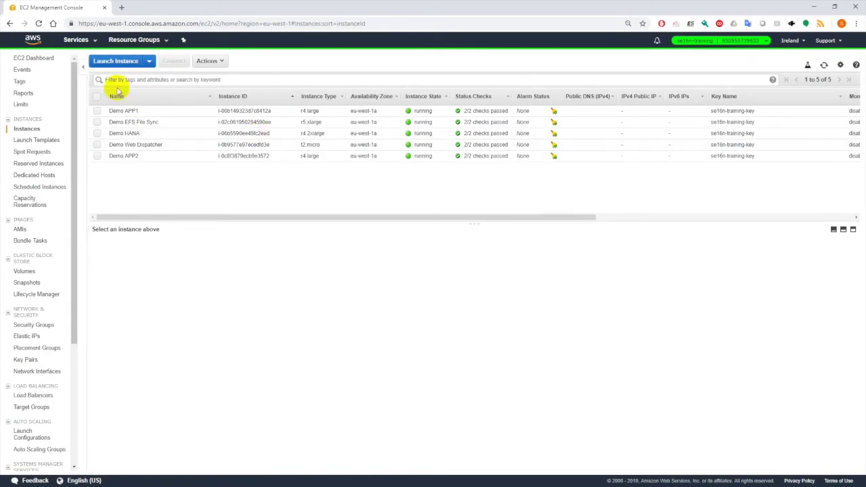
pyautogui.click(96, 110)
pyautogui.click(96, 123)
pyautogui.click(96, 133)
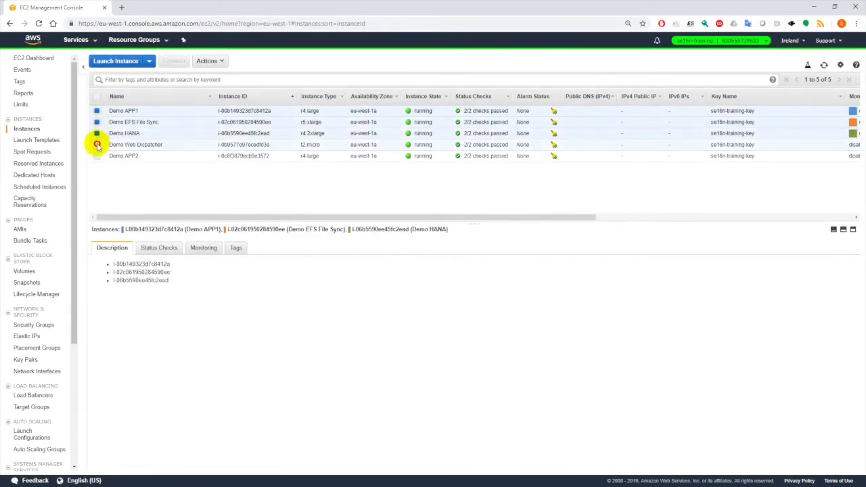
pyautogui.click(97, 144)
pyautogui.click(97, 156)
pyautogui.click(221, 62)
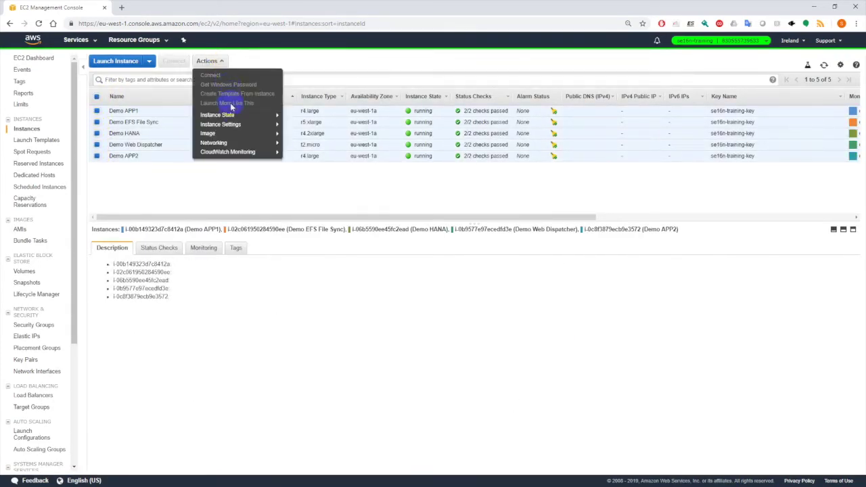
pyautogui.moveTo(259, 119)
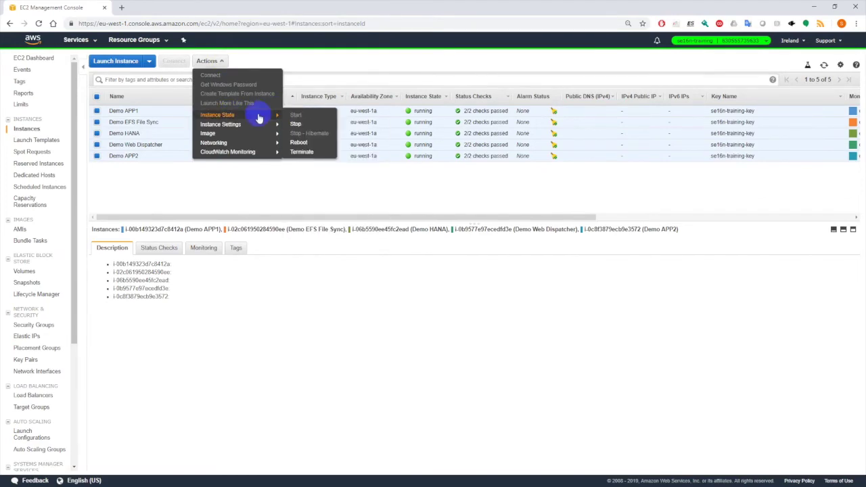
pyautogui.click(297, 124)
pyautogui.click(524, 325)
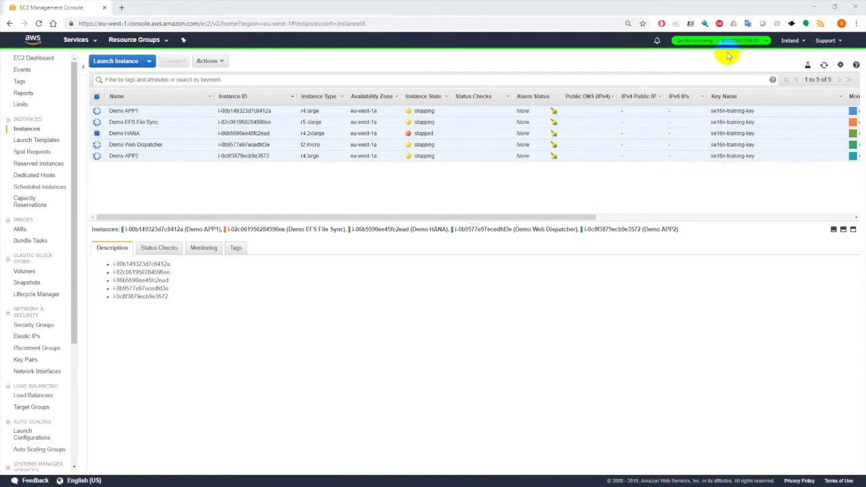
# Switch to the US East (N. Virginia) region and open the CloudFormation service.
pyautogui.click(790, 40)
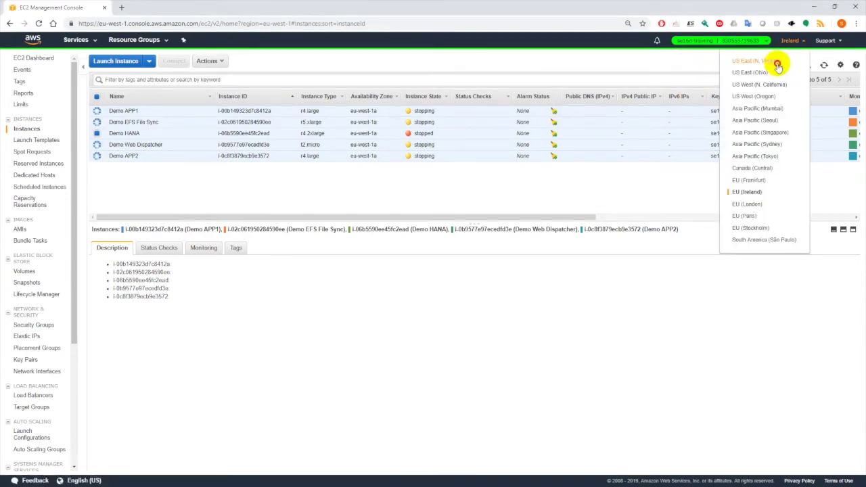
pyautogui.click(753, 60)
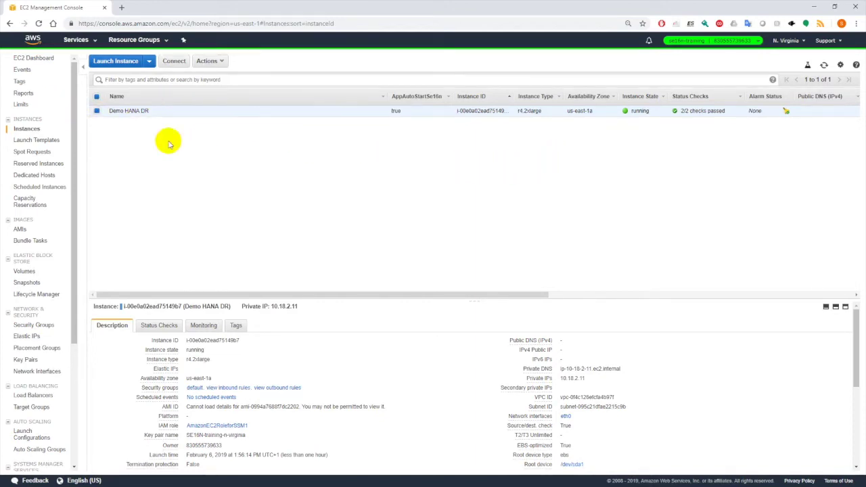
pyautogui.click(79, 42)
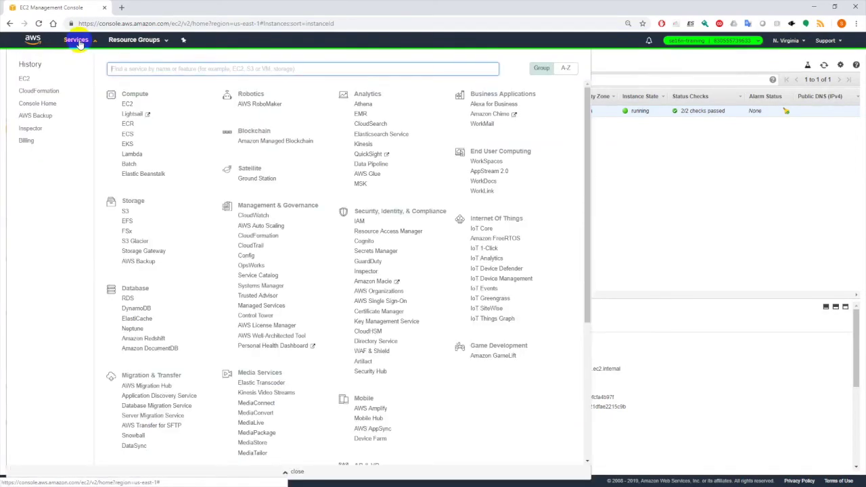
pyautogui.write('cloudf')
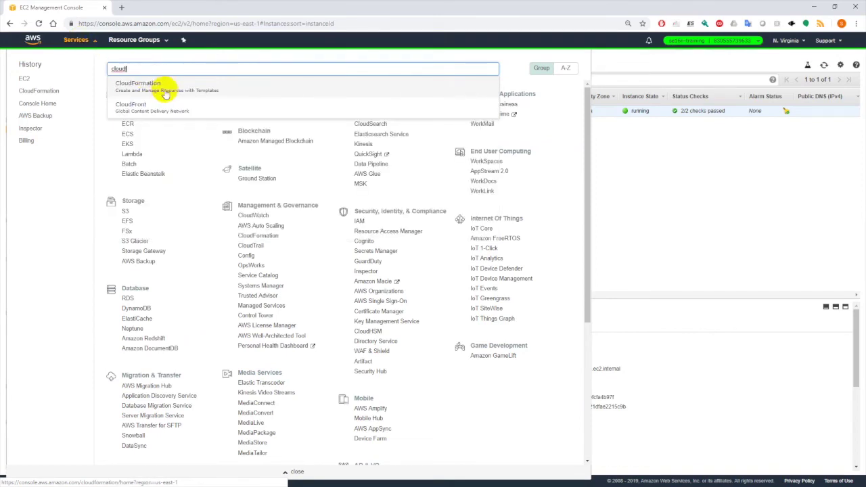
pyautogui.click(165, 89)
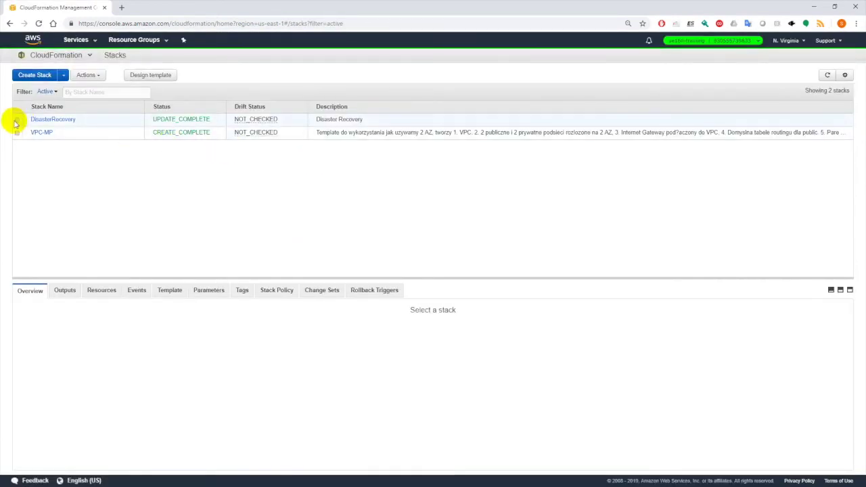
# Start an update of the DisasterRecovery stack using its current template.
pyautogui.click(16, 121)
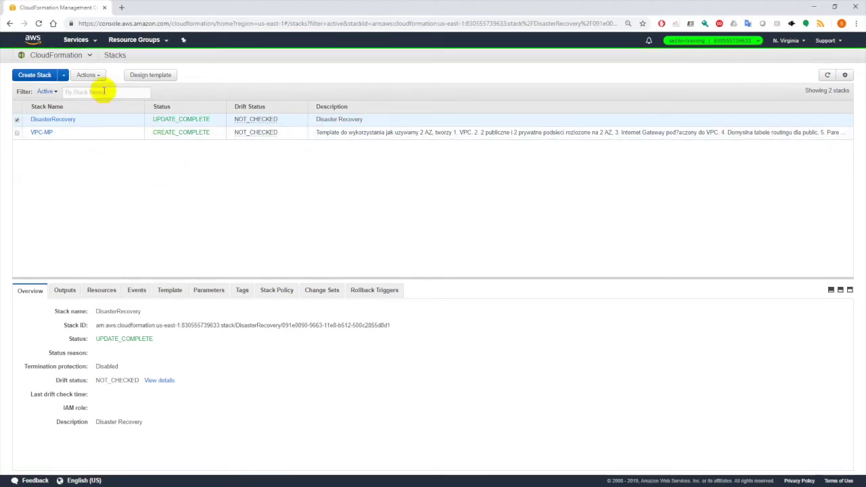
pyautogui.click(91, 76)
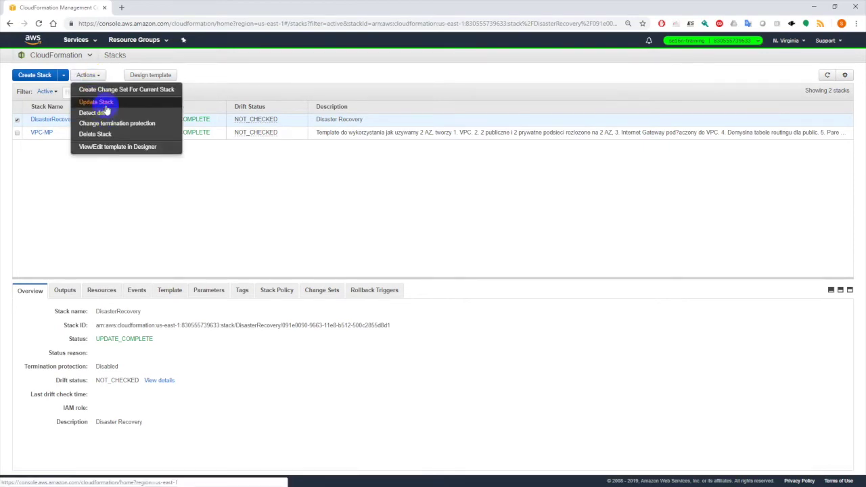
pyautogui.click(98, 102)
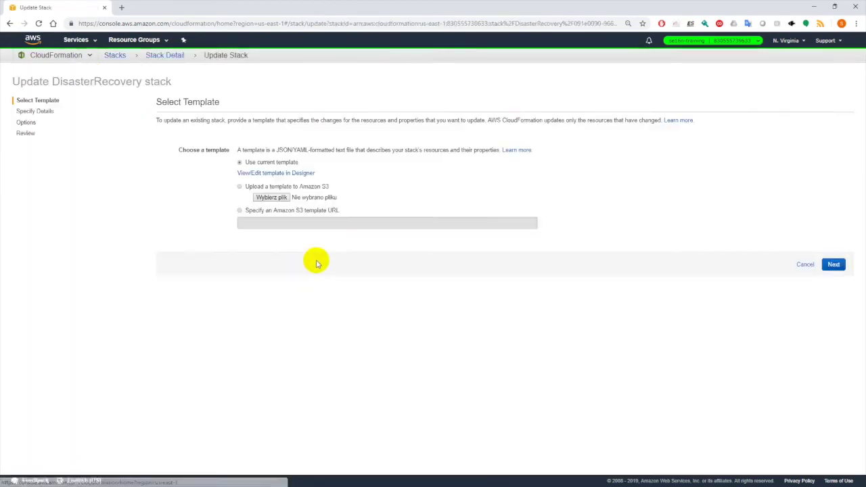
pyautogui.click(833, 265)
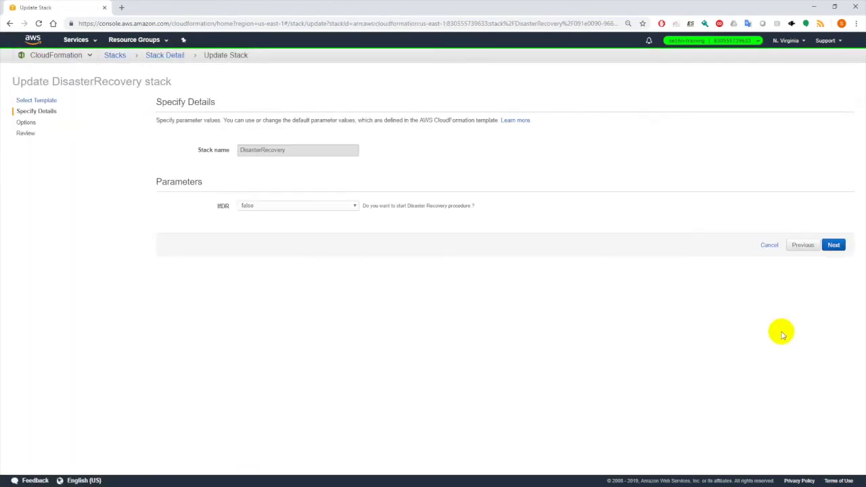
# Set the IfDR parameter to true, keep the default stack options, and acknowledge the creation of IAM resources with custom names.
pyautogui.click(331, 208)
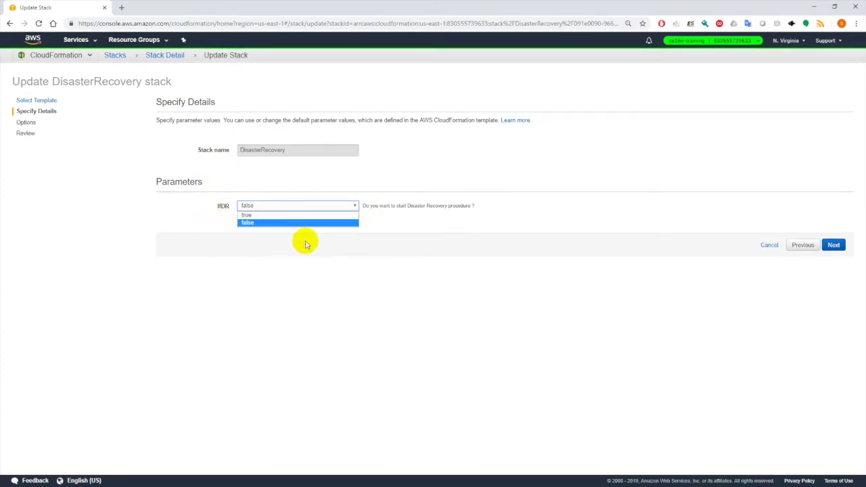
pyautogui.click(276, 215)
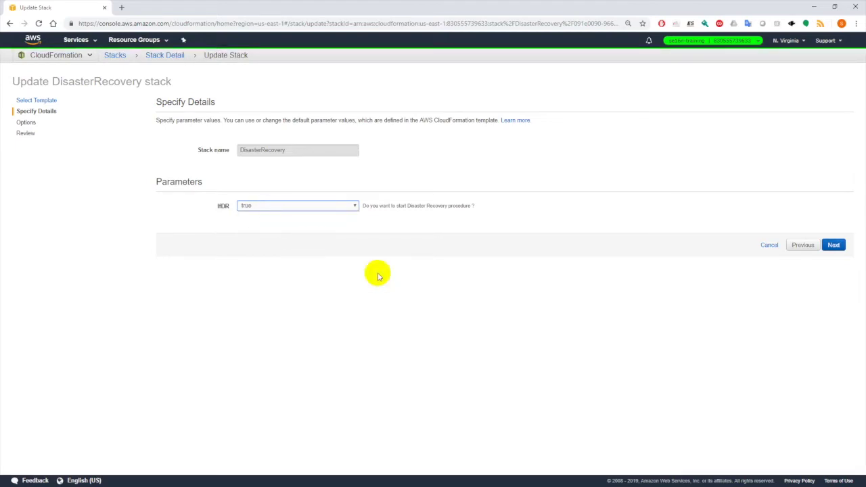
pyautogui.click(834, 245)
pyautogui.scroll(-5, 621, 333)
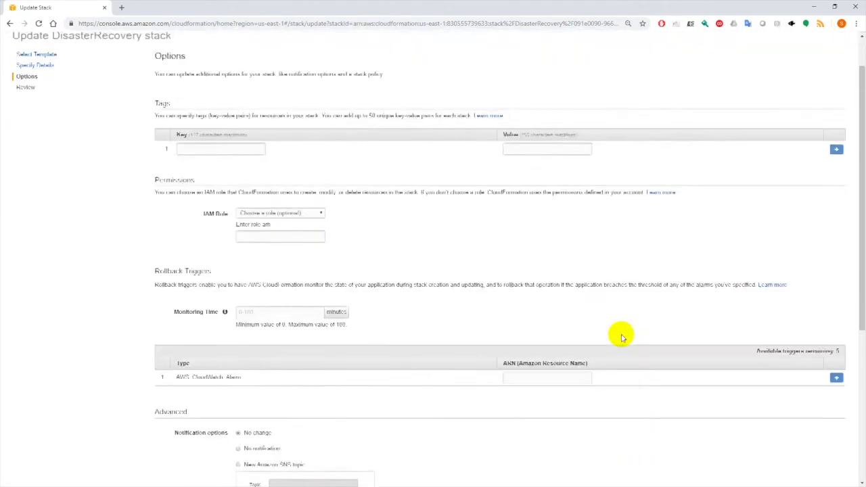
pyautogui.click(828, 452)
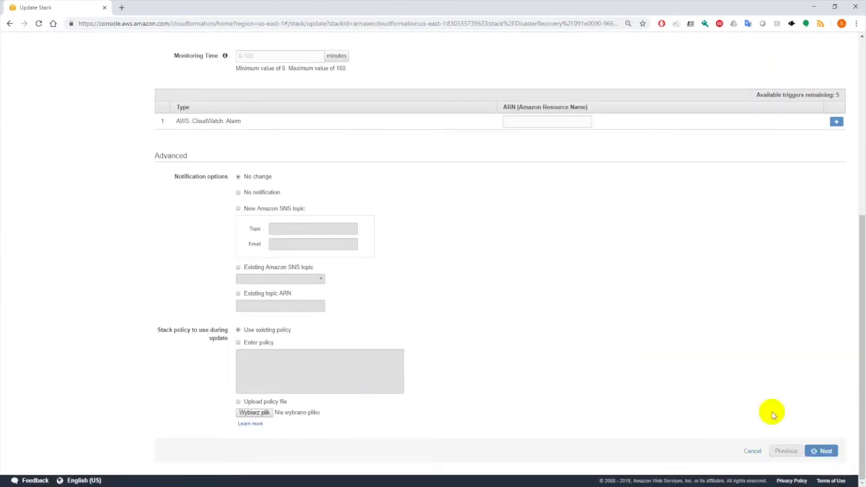
pyautogui.click(191, 339)
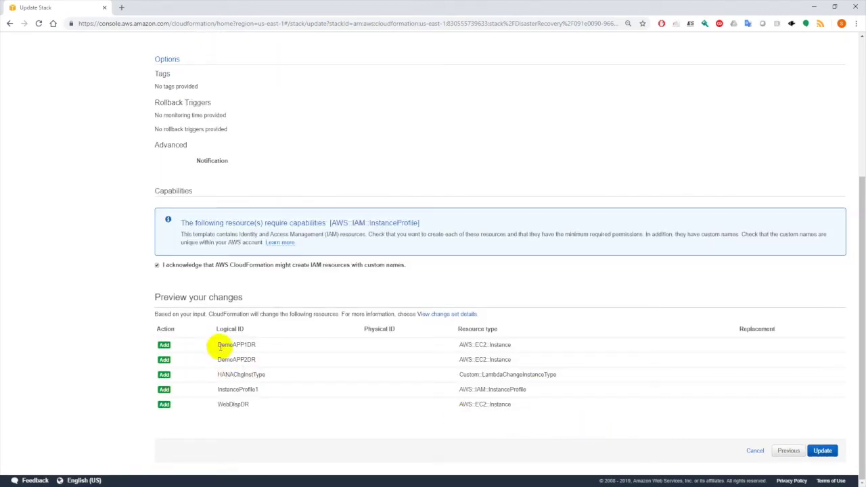
# Review the previewed stack changes, checking the logical ID and resource type of each resource being added.
pyautogui.moveTo(213, 347); pyautogui.dragTo(523, 344)
pyautogui.moveTo(221, 359); pyautogui.dragTo(511, 360)
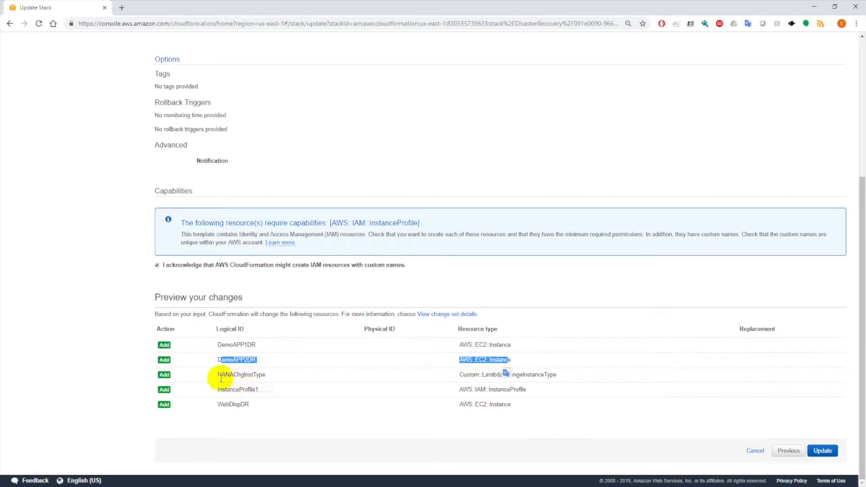
pyautogui.moveTo(221, 376); pyautogui.dragTo(251, 379)
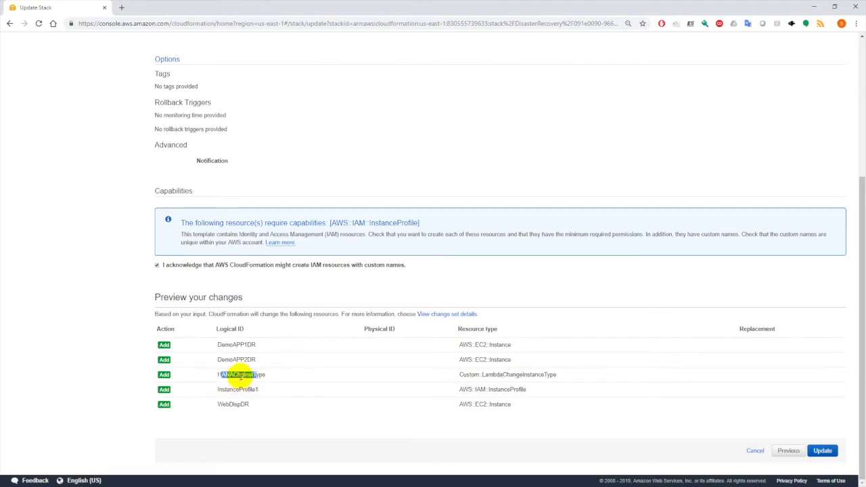
pyautogui.doubleClick(251, 379)
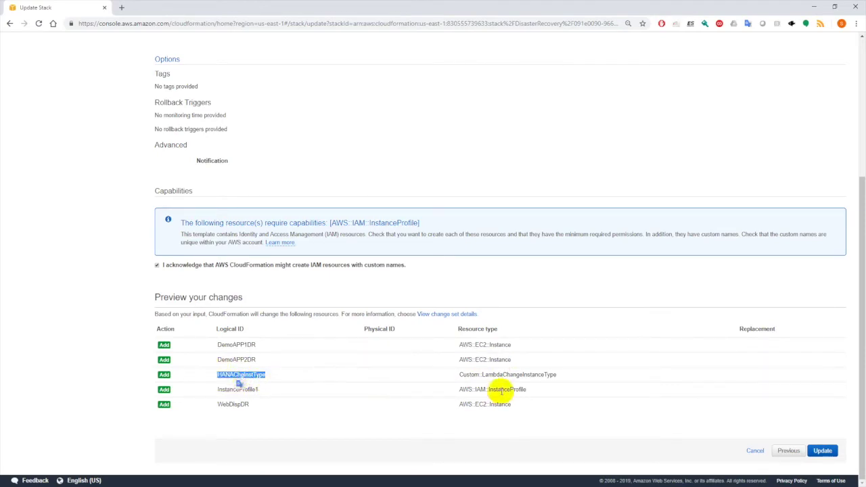
pyautogui.moveTo(459, 374); pyautogui.dragTo(554, 376)
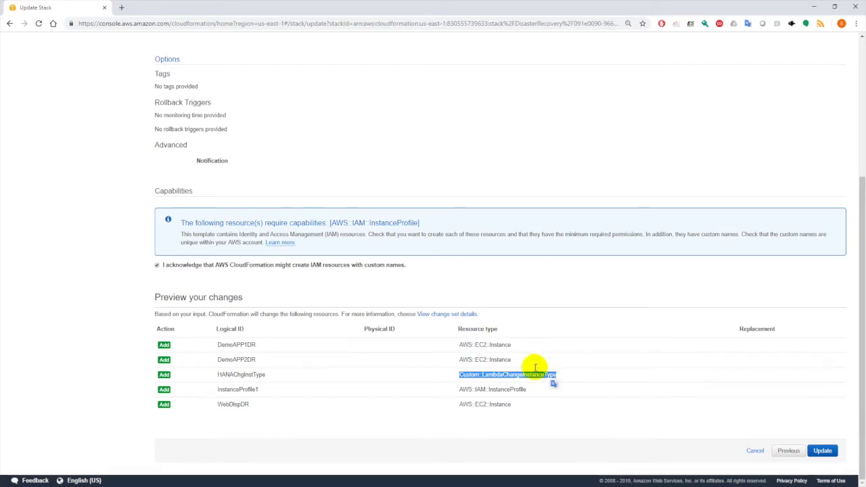
pyautogui.moveTo(218, 390); pyautogui.dragTo(527, 392)
pyautogui.moveTo(217, 403); pyautogui.dragTo(488, 405)
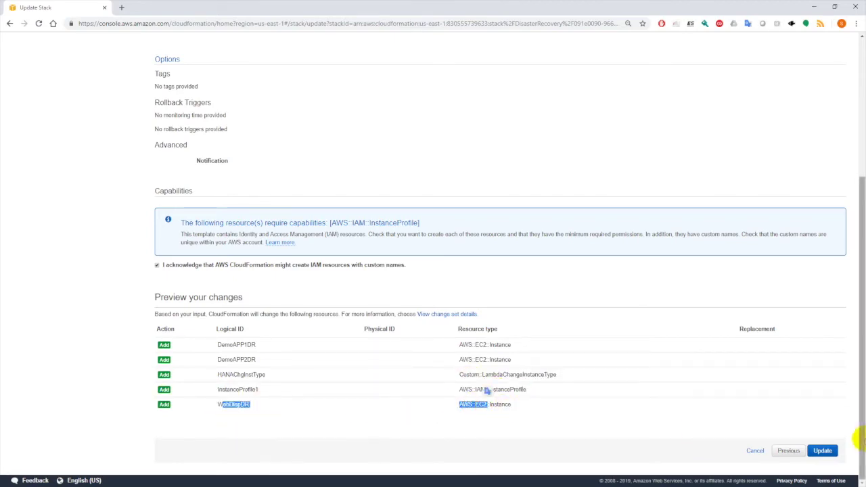
# Run the DisasterRecovery stack update and display the stack's resources.
pyautogui.click(822, 451)
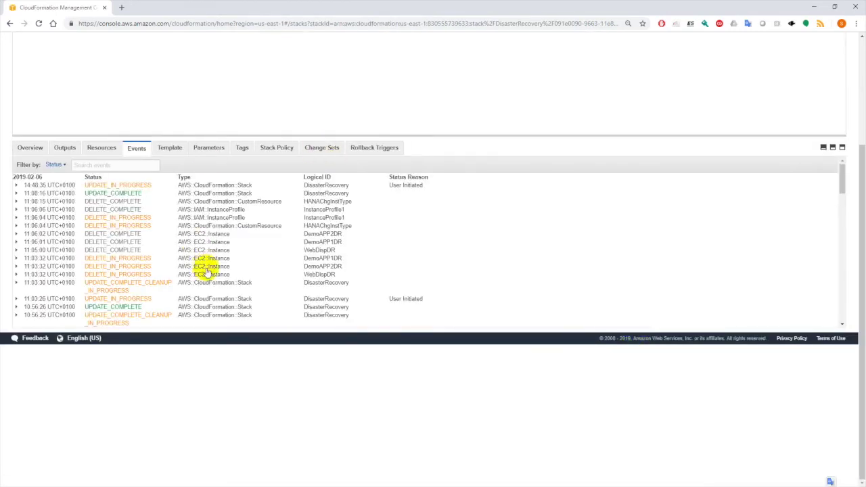
pyautogui.scroll(-3, 206, 257)
pyautogui.scroll(6, 209, 245)
pyautogui.click(102, 289)
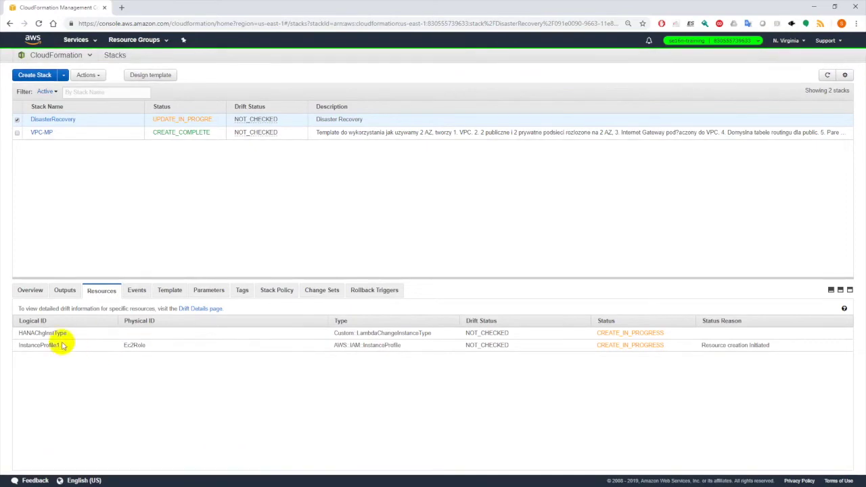
# Open the list of EC2 instances in N. Virginia and check the instance type of Demo HANA DR.
pyautogui.moveTo(22, 332); pyautogui.dragTo(67, 335)
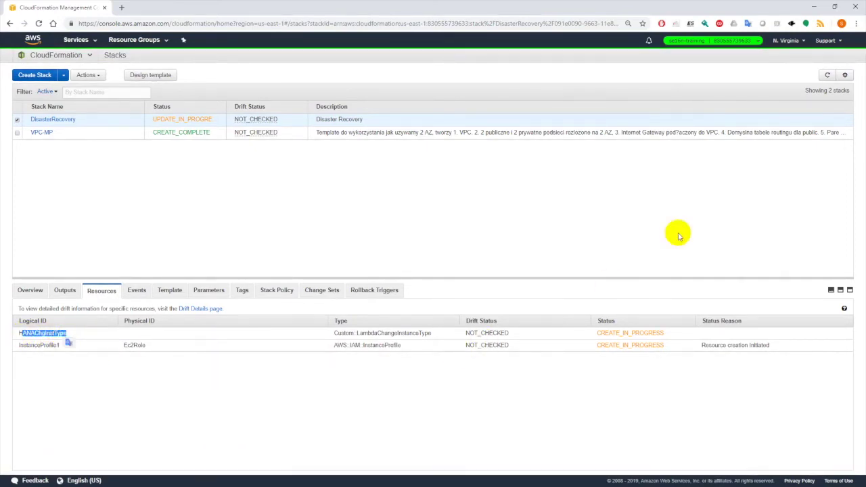
pyautogui.click(74, 40)
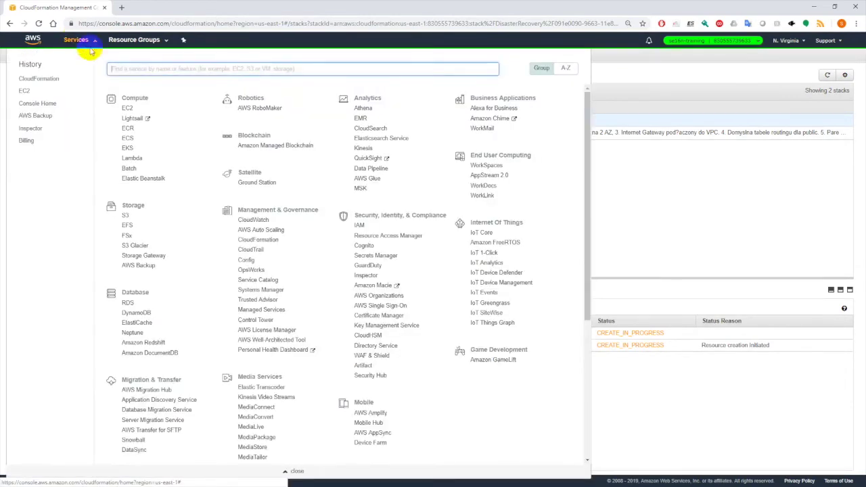
pyautogui.click(128, 108)
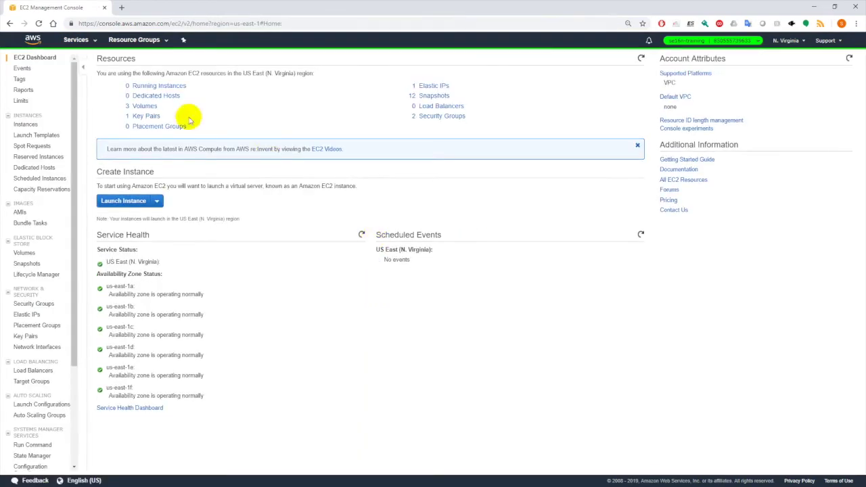
pyautogui.click(147, 85)
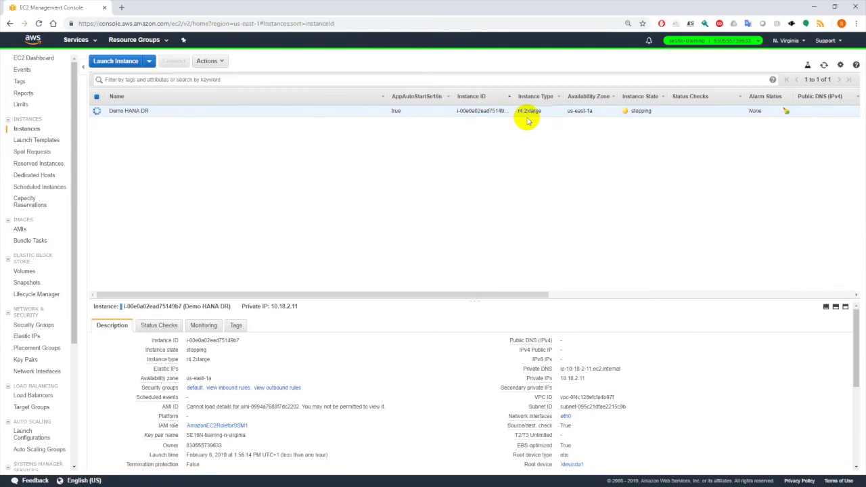
pyautogui.moveTo(518, 112); pyautogui.dragTo(535, 112)
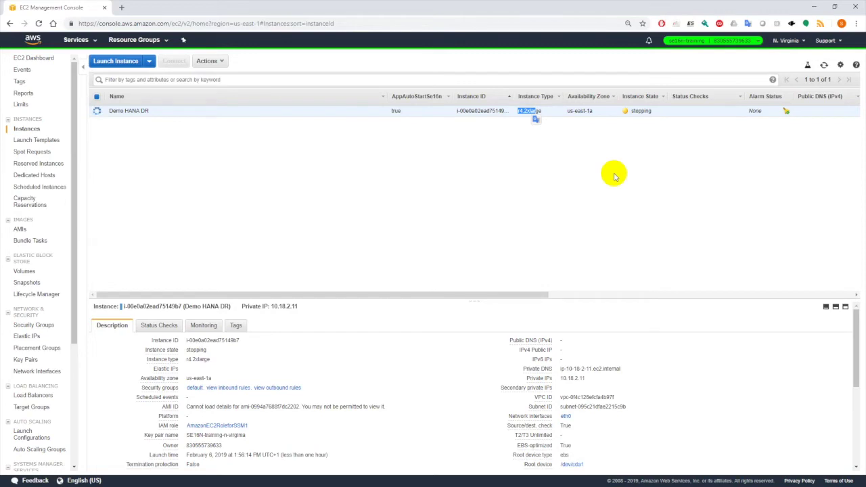
# Refresh the instance list and check the updated instance type of Demo HANA DR.
pyautogui.click(824, 65)
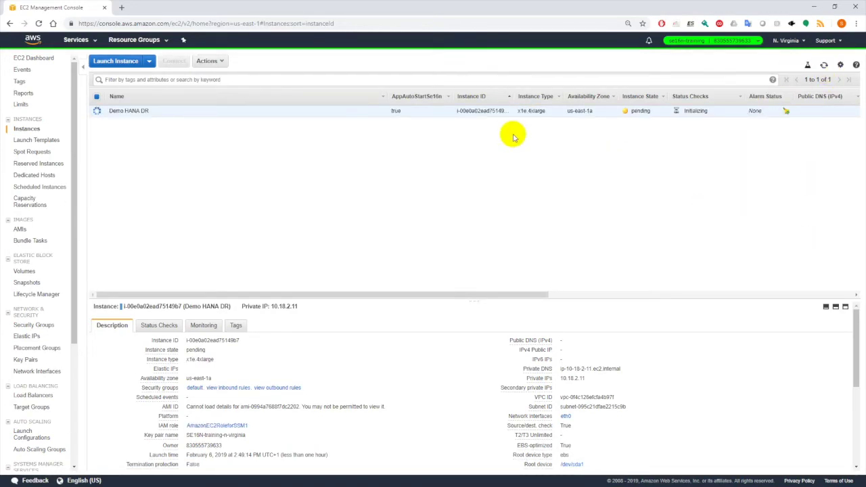
pyautogui.moveTo(518, 114); pyautogui.dragTo(548, 112)
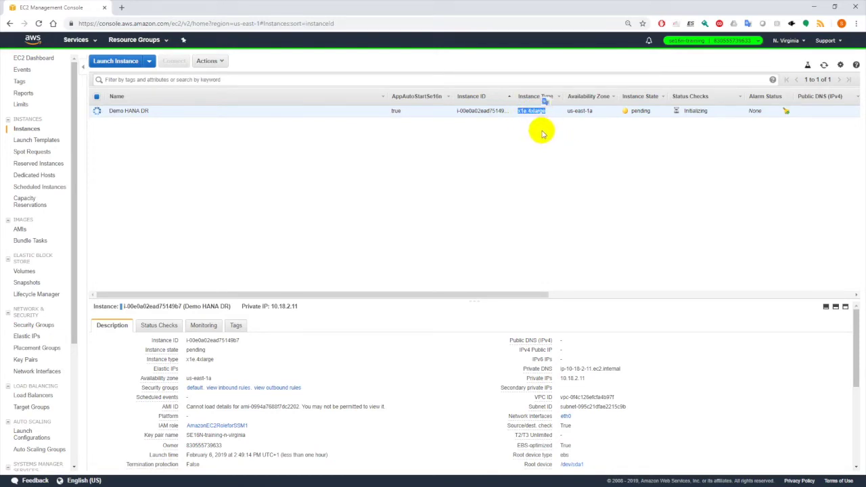
pyautogui.click(534, 131)
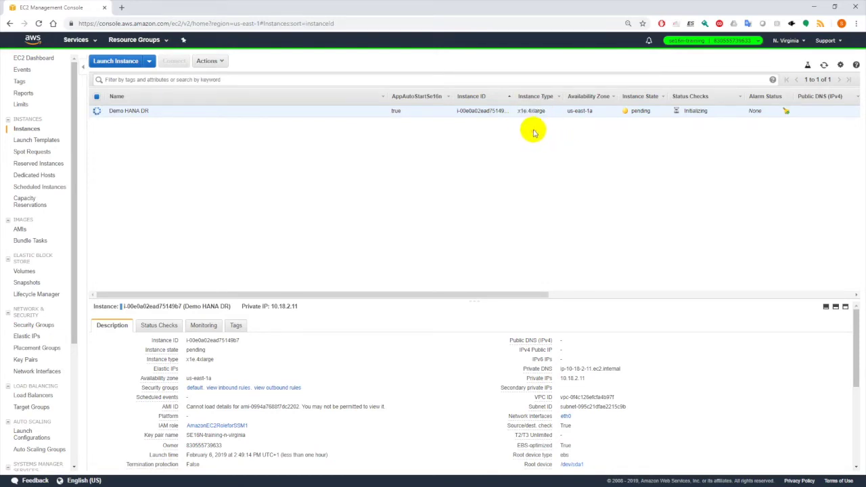
pyautogui.click(518, 113)
pyautogui.moveTo(518, 113); pyautogui.dragTo(547, 115)
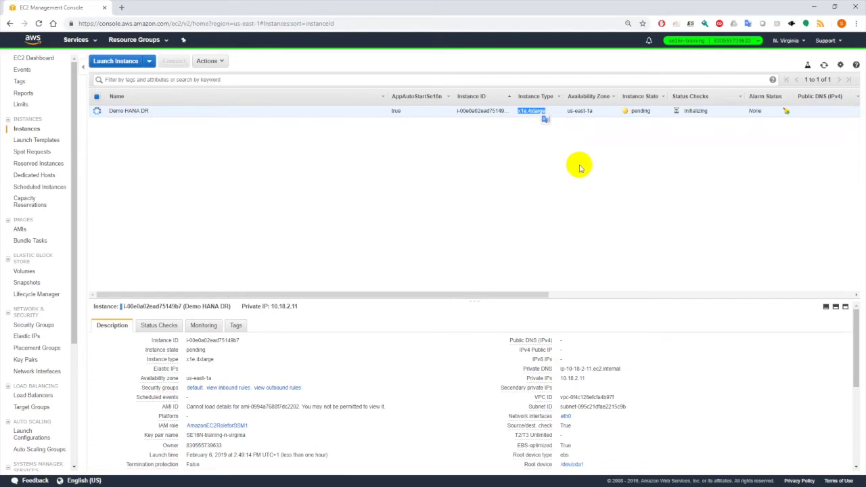
pyautogui.click(583, 167)
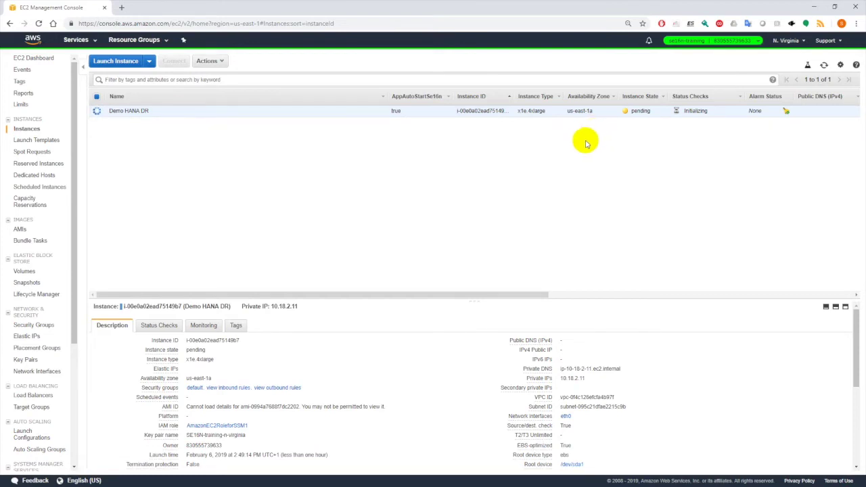
pyautogui.hotkey('alt', 'Tab')
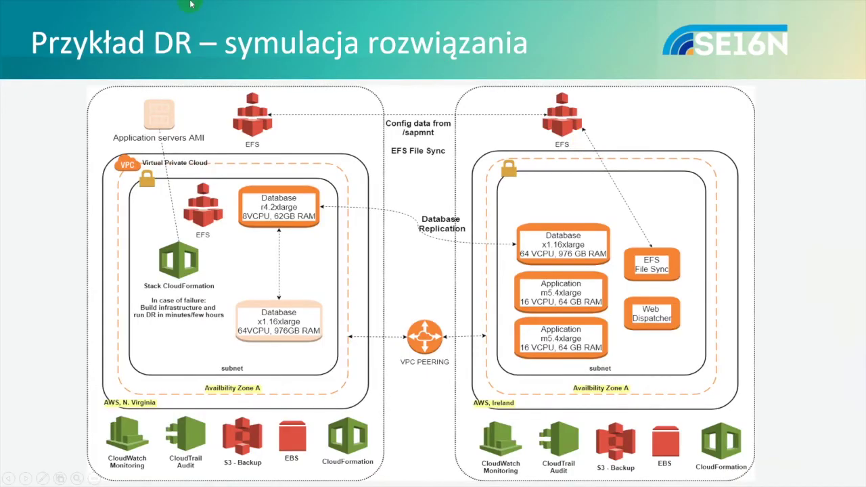
pyautogui.click(417, 177)
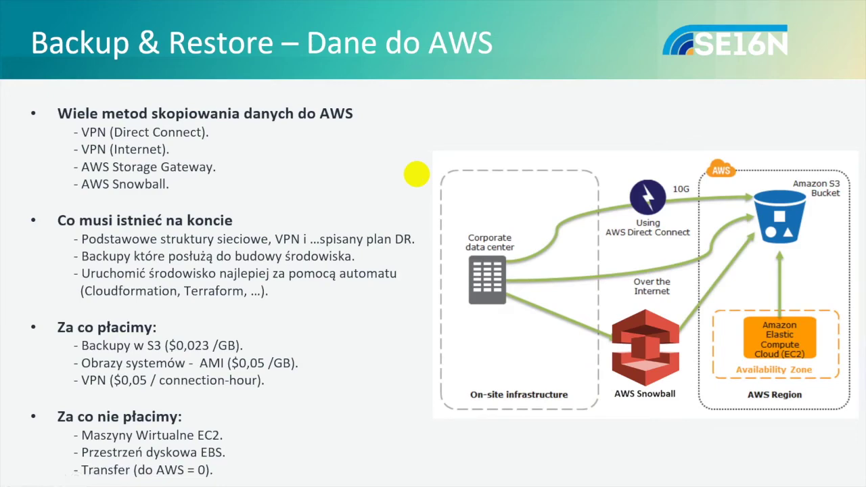
pyautogui.press('Left')
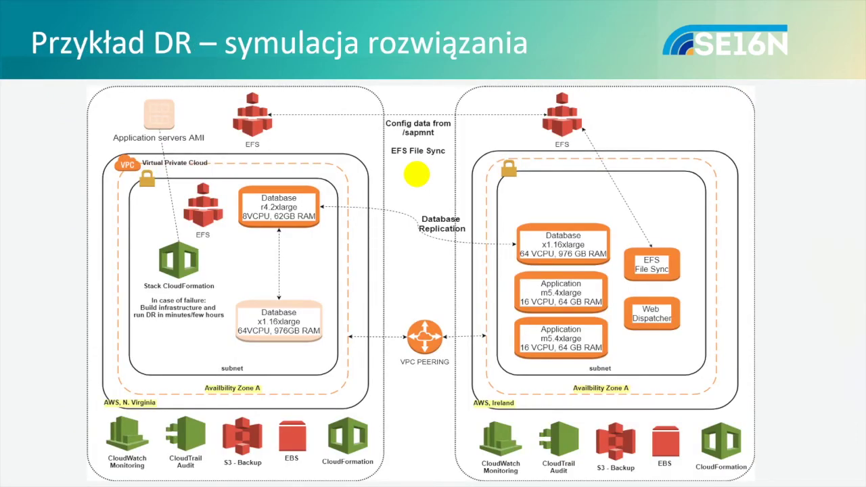
pyautogui.press('Right')
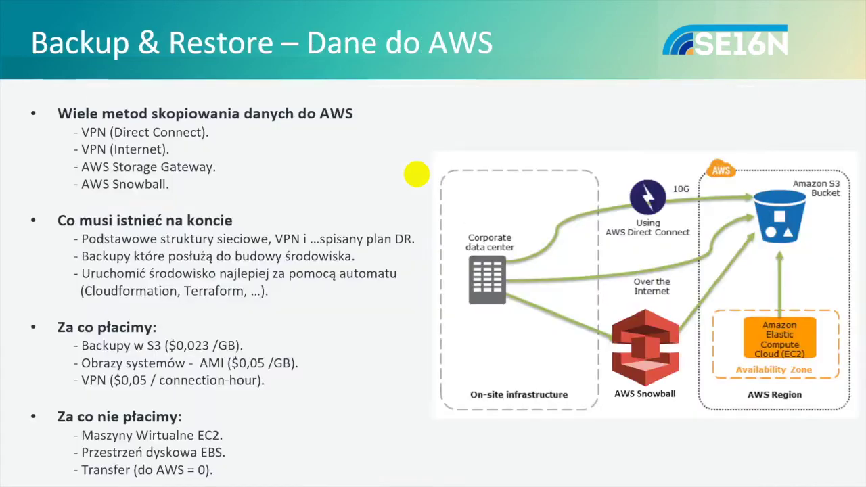
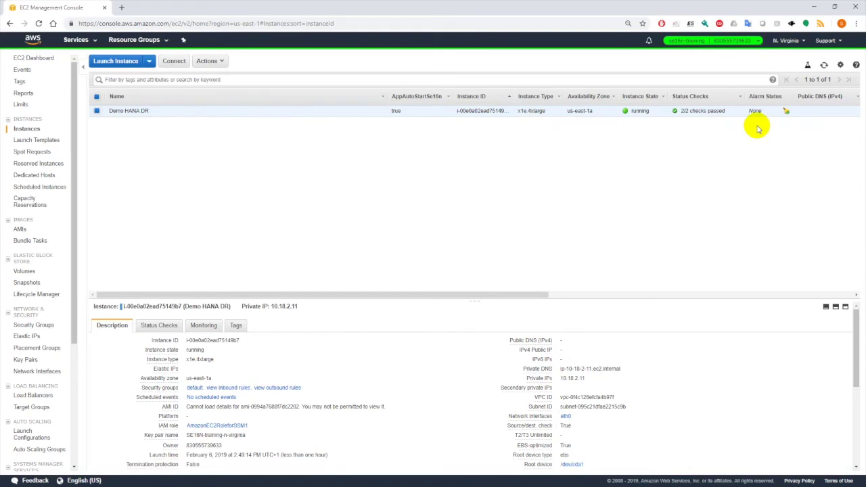
# Reload the EC2 instance list to check the disaster recovery servers, and show the details of Demo HANA DR.
pyautogui.click(824, 65)
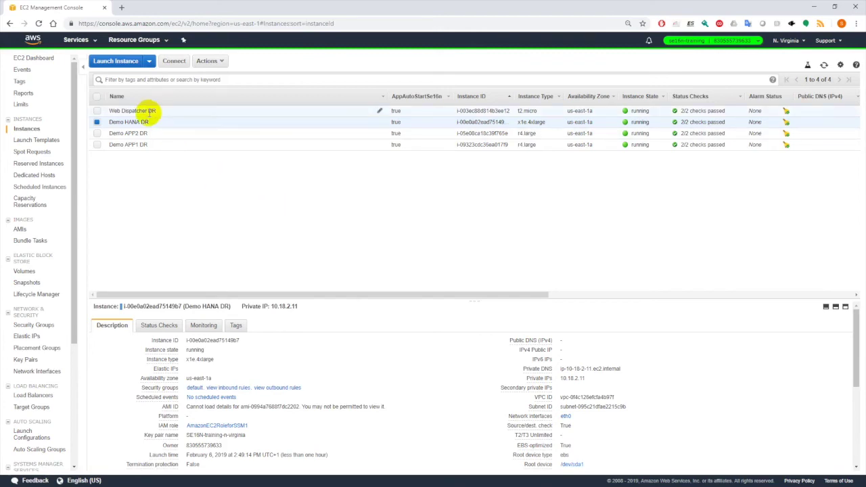
pyautogui.click(150, 112)
pyautogui.click(156, 124)
pyautogui.press('F5')
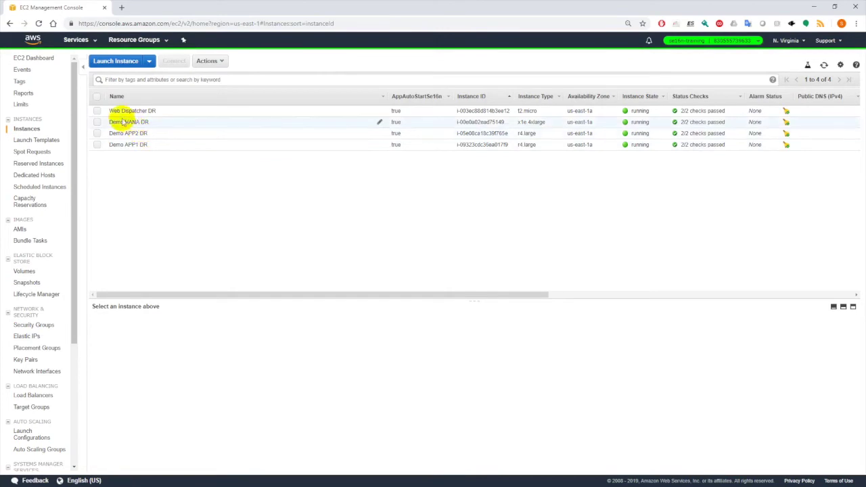
pyautogui.moveTo(109, 122); pyautogui.dragTo(138, 128)
pyautogui.click(149, 125)
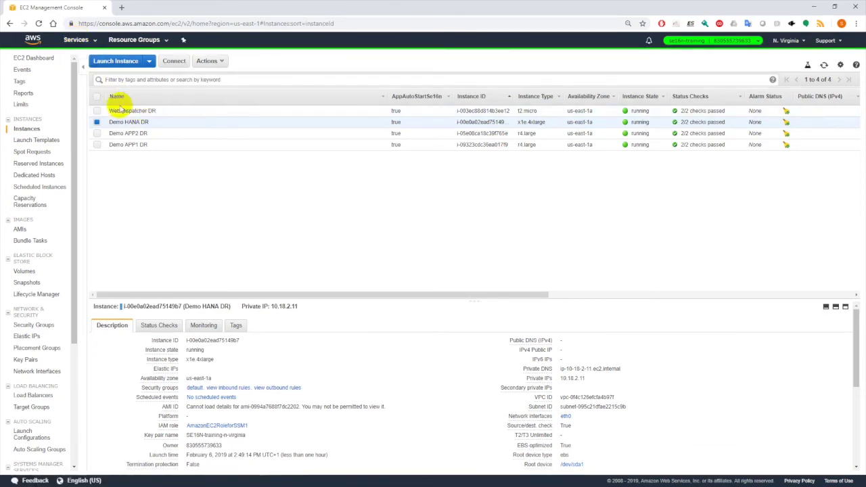
# Search the AWS services for "cloud" and open CloudFormation.
pyautogui.click(76, 41)
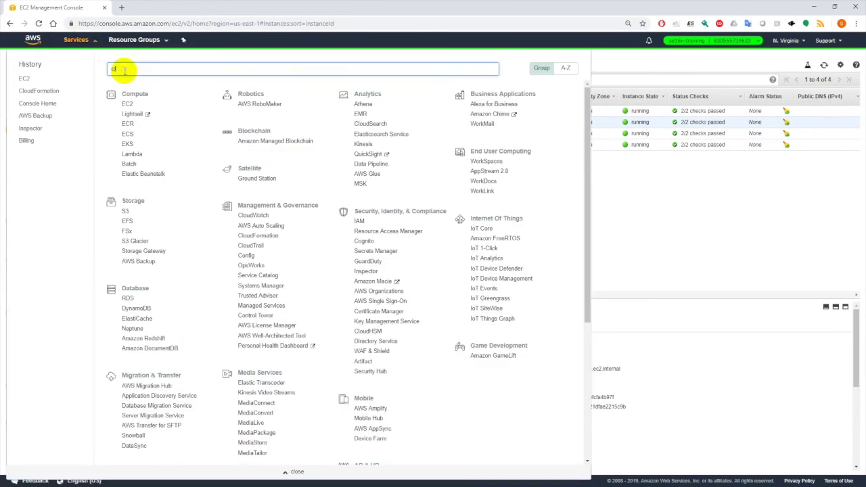
pyautogui.write('clu')
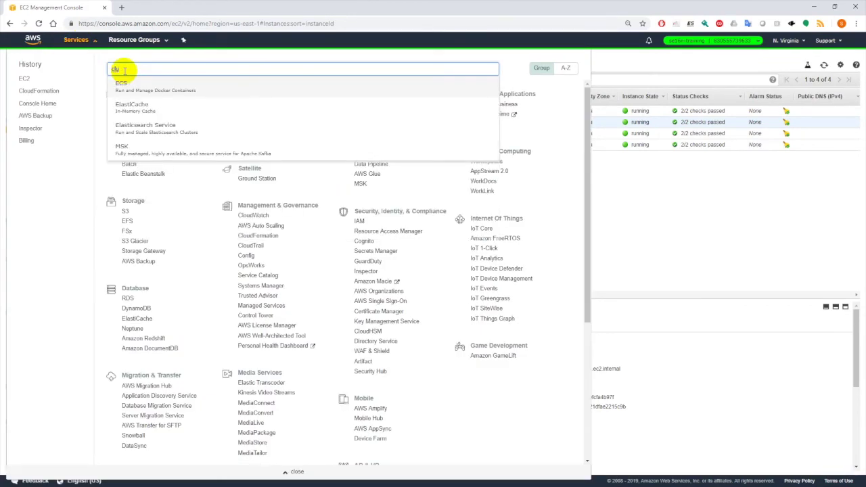
pyautogui.press('BackSpace')
pyautogui.press('BackSpace')
pyautogui.press('BackSpace')
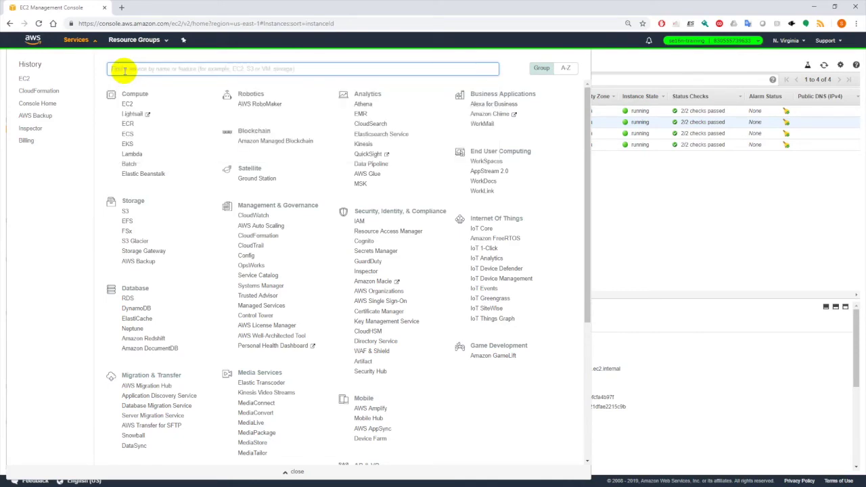
pyautogui.write('cloud')
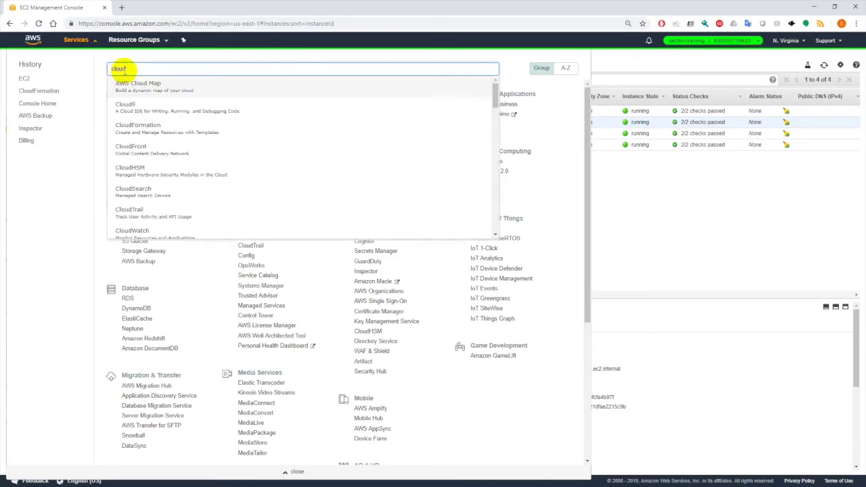
pyautogui.click(150, 134)
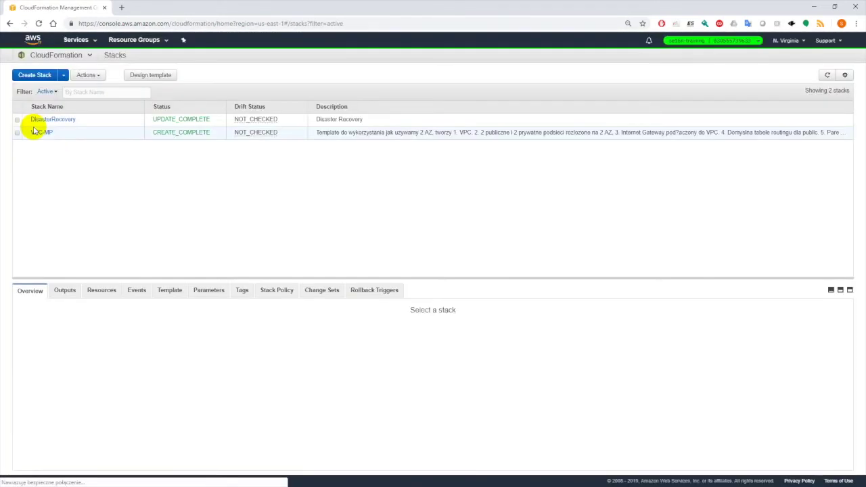
# Start an update of the DisasterRecovery stack with its current template and set the IfDR parameter to false.
pyautogui.click(16, 119)
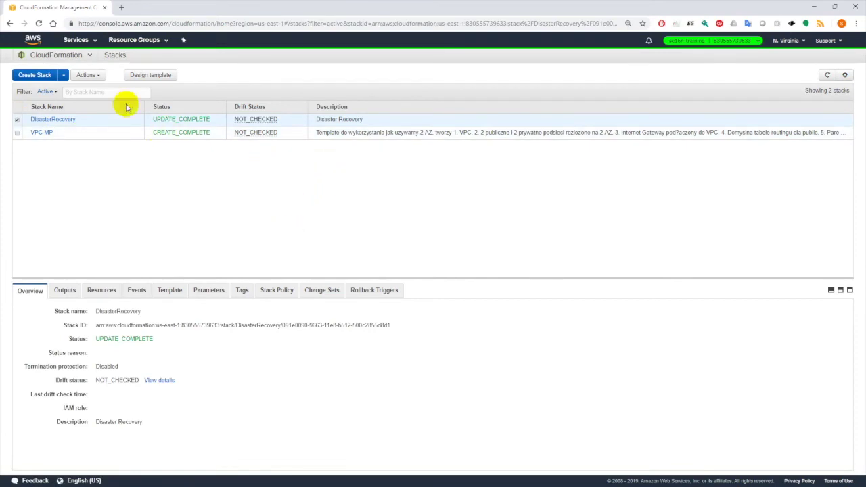
pyautogui.click(90, 75)
pyautogui.click(112, 102)
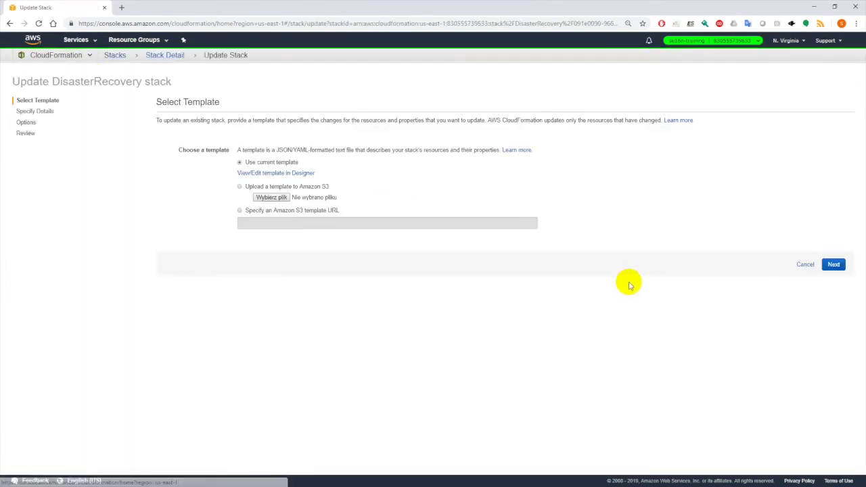
pyautogui.click(833, 266)
pyautogui.click(300, 205)
pyautogui.click(286, 223)
pyautogui.click(834, 244)
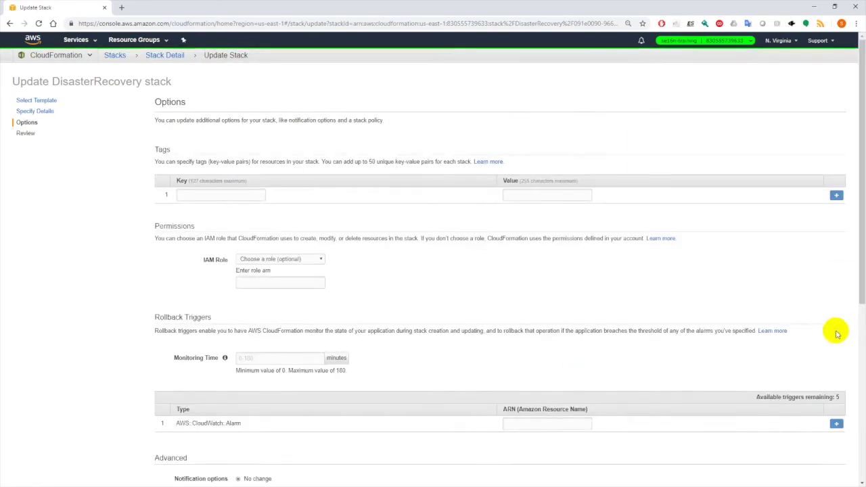
# Keep the default stack options and acknowledge that IAM resources with custom names might be created.
pyautogui.scroll(-5, 769, 365)
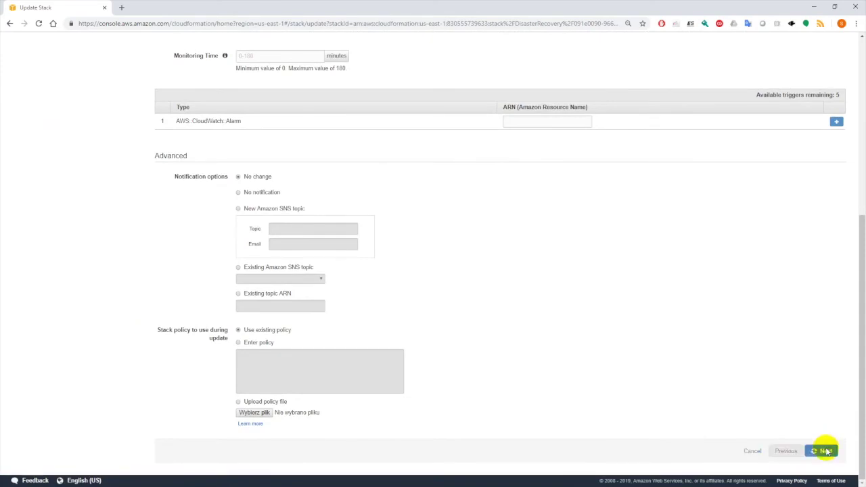
pyautogui.click(826, 450)
pyautogui.click(186, 338)
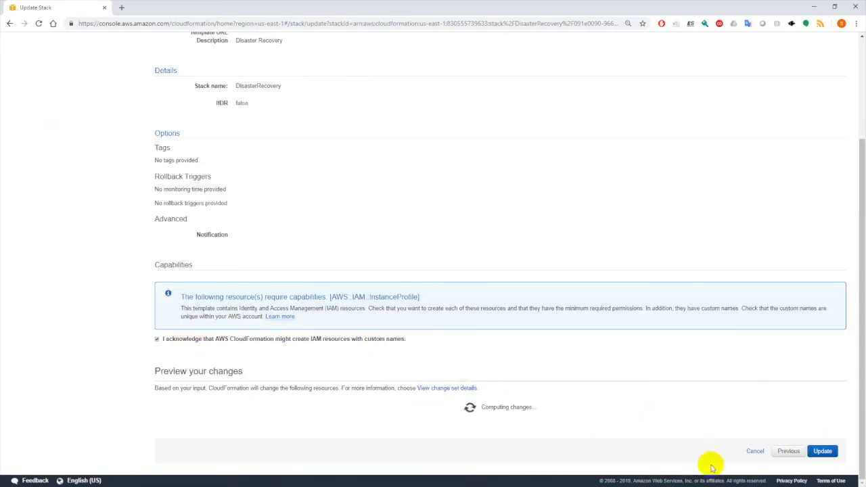
# Review the logical IDs in the previewed changes and run the DisasterRecovery stack update.
pyautogui.scroll(-2, 715, 417)
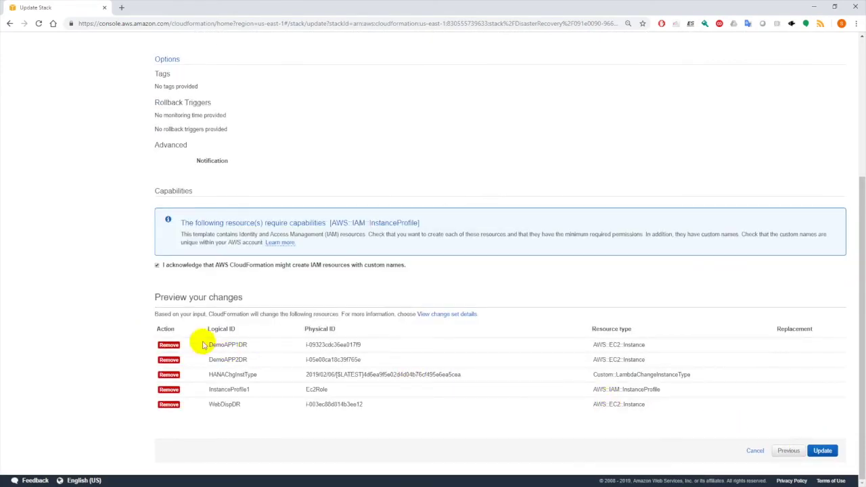
pyautogui.moveTo(216, 345); pyautogui.dragTo(261, 359)
pyautogui.moveTo(213, 376); pyautogui.dragTo(308, 398)
pyautogui.click(232, 404)
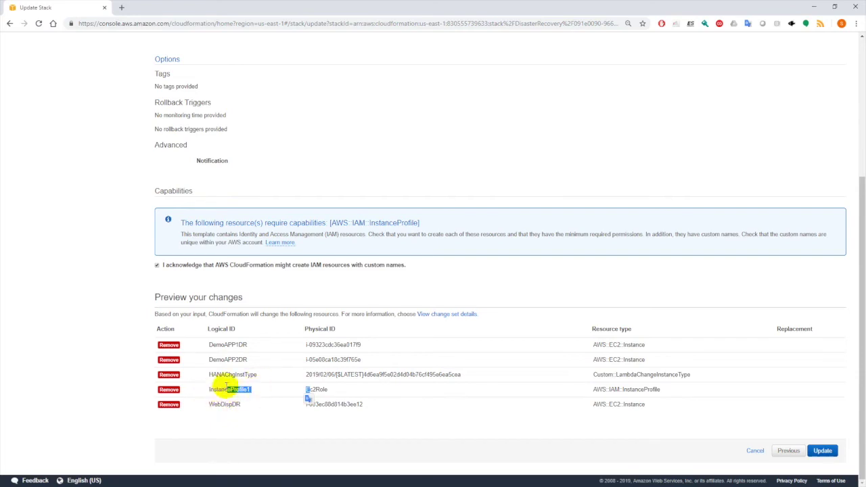
pyautogui.moveTo(213, 404); pyautogui.dragTo(346, 413)
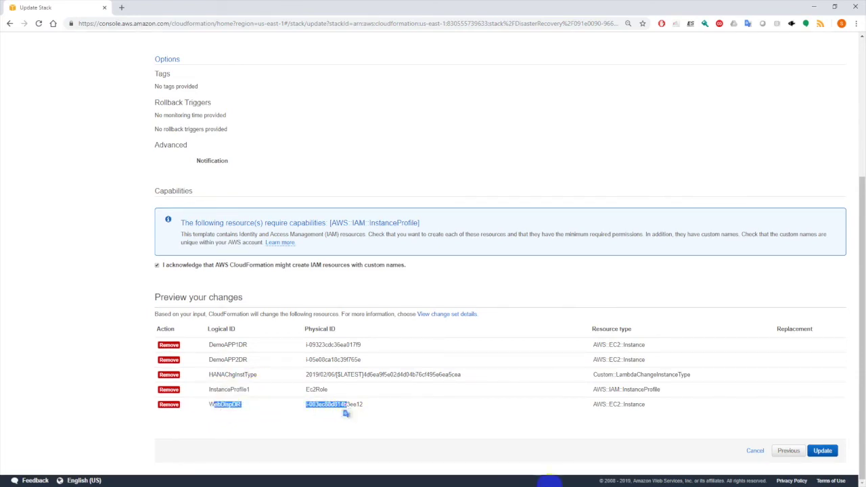
pyautogui.click(823, 451)
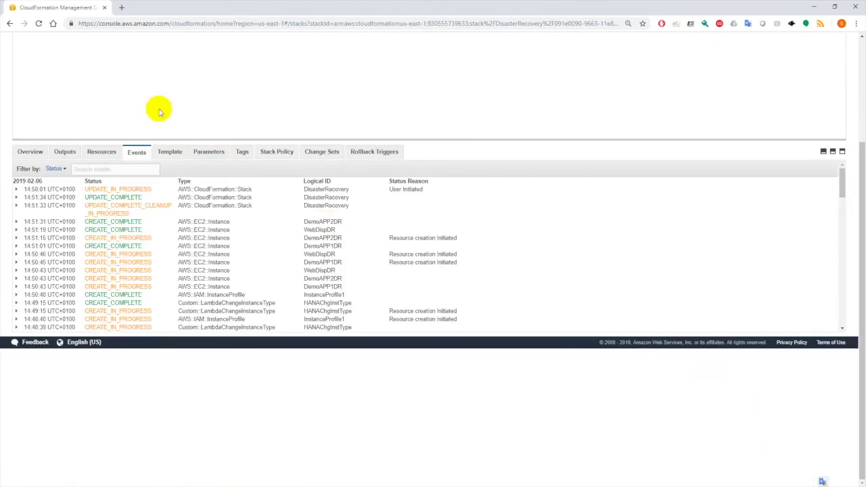
# Open the EC2 instance list to check the instance states and Demo HANA DR's type, and return to the presentation.
pyautogui.scroll(3, 158, 109)
pyautogui.click(76, 41)
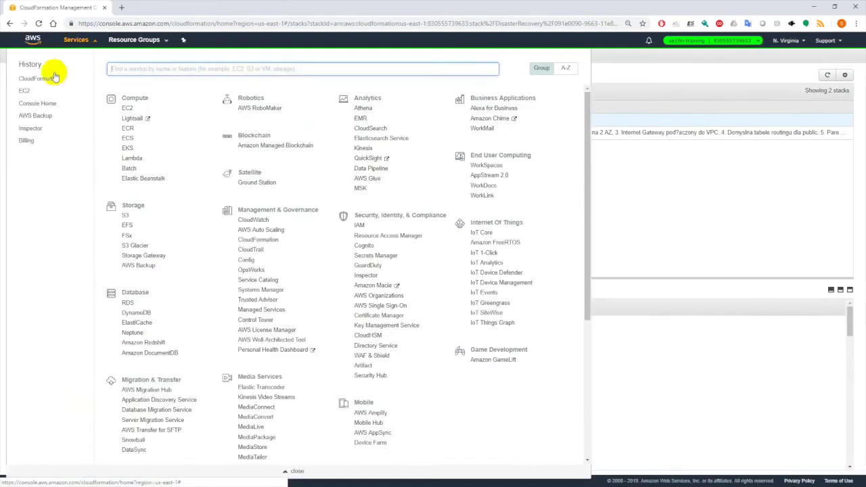
pyautogui.click(23, 91)
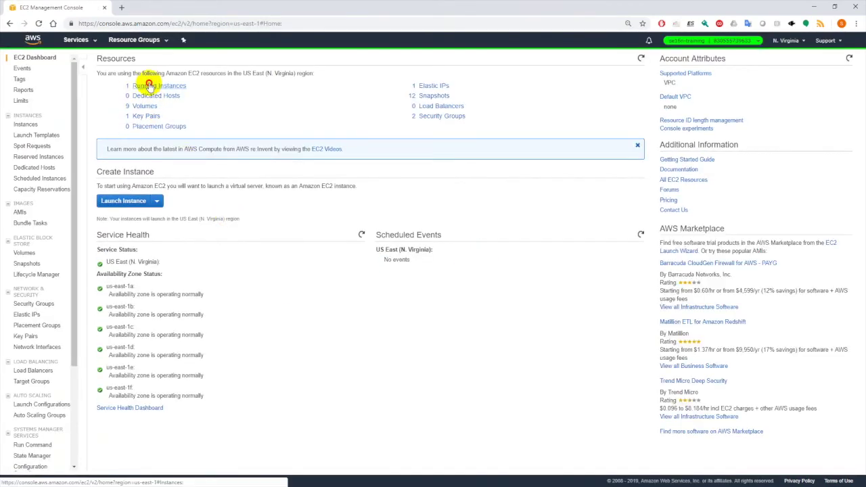
pyautogui.click(147, 86)
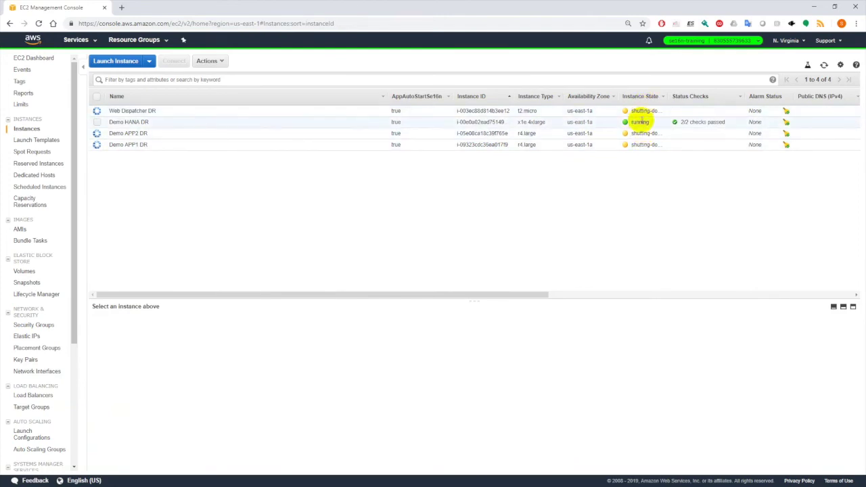
pyautogui.moveTo(519, 124); pyautogui.dragTo(547, 128)
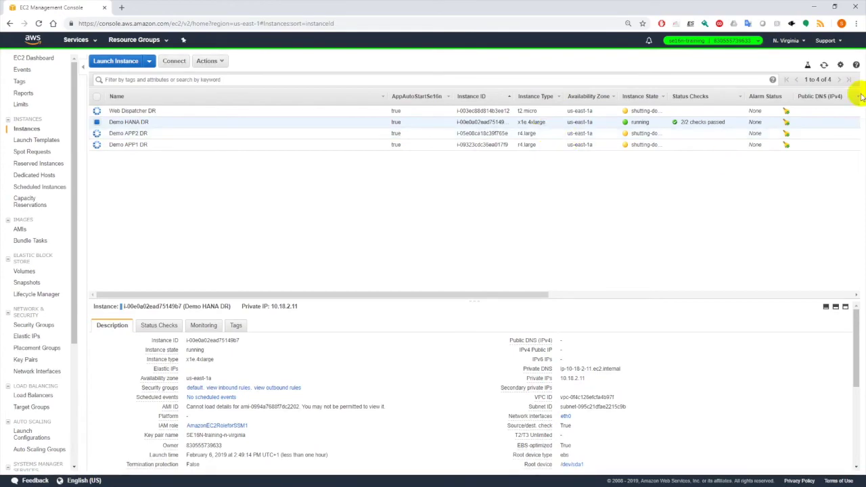
pyautogui.click(810, 7)
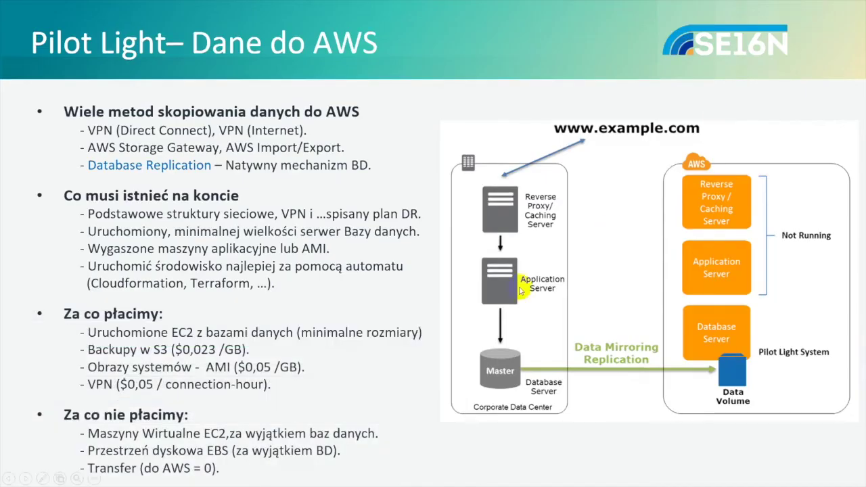